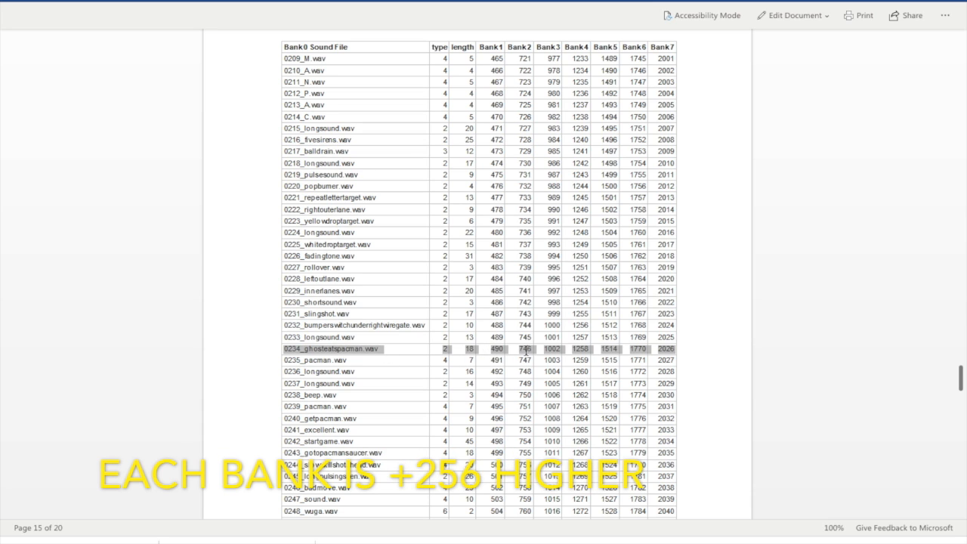
Highlight the 0246_badmove.wav row across all bank columns in the sound file table
{"action": "scroll", "coordinate": [453, 377], "scroll_direction": "down", "scroll_amount": 1}
{"action": "left_click_drag", "start_coordinate": [285, 427], "coordinate": [672, 432]}
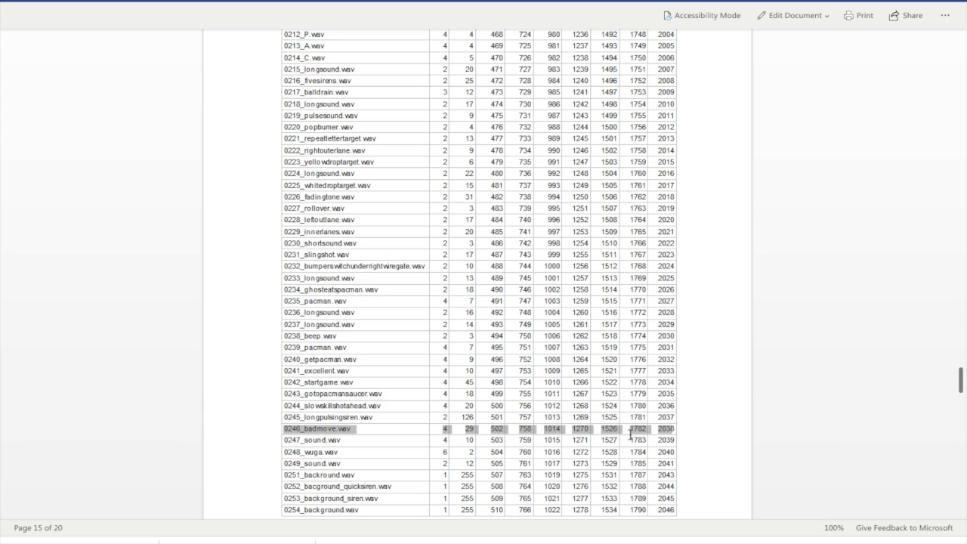
{"action": "scroll", "coordinate": [630, 434], "scroll_direction": "up", "scroll_amount": 1}
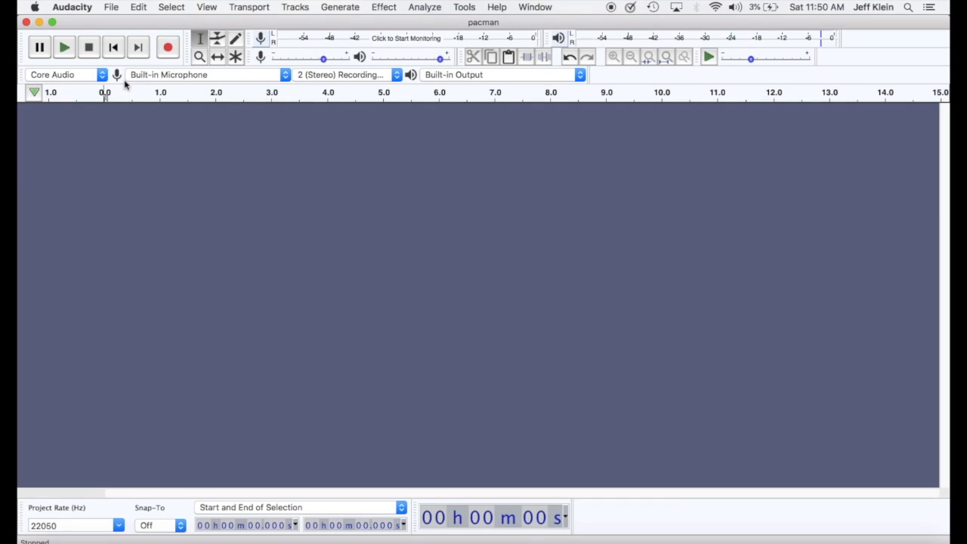
Switch to Audacity, open pacman.wav from the Downloads folder and play it
{"action": "left_click", "coordinate": [113, 7]}
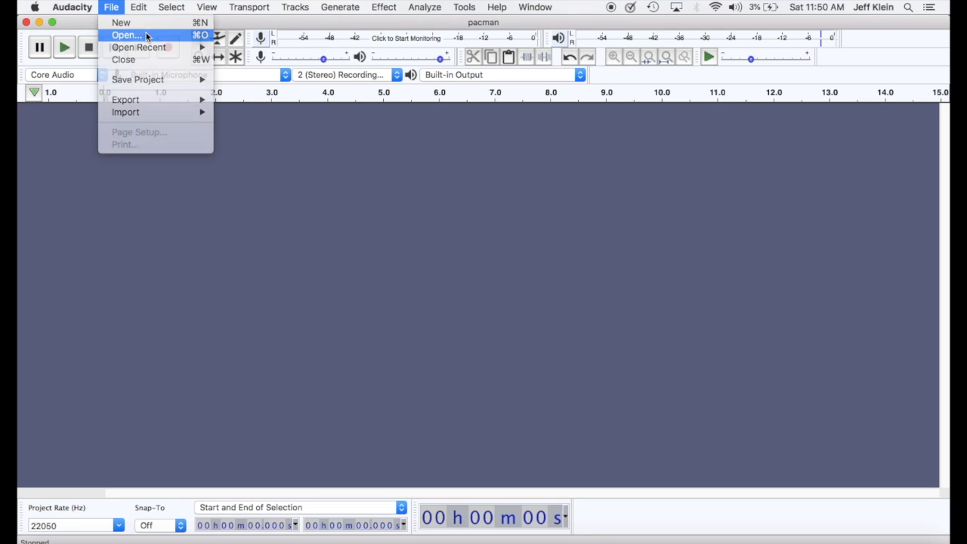
{"action": "left_click", "coordinate": [127, 35]}
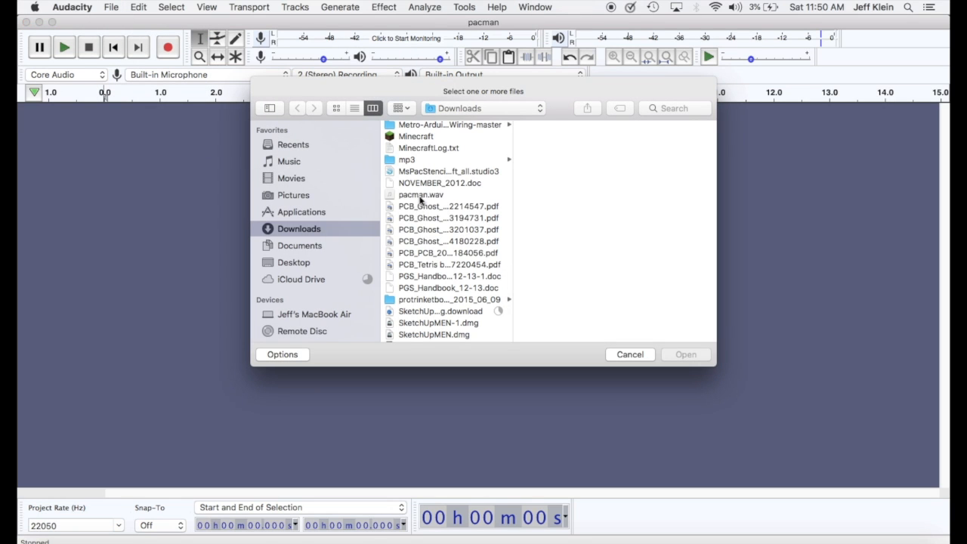
{"action": "left_click", "coordinate": [420, 194]}
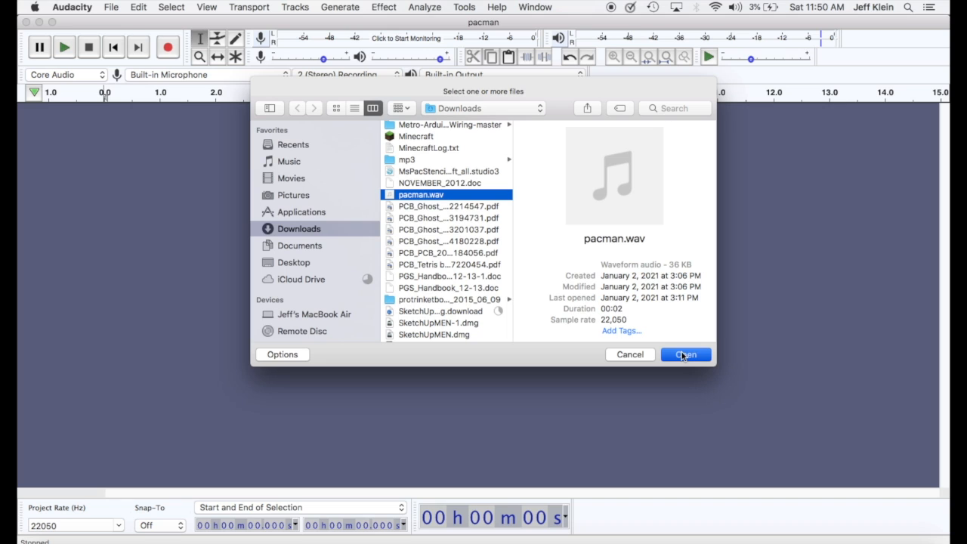
{"action": "left_click", "coordinate": [684, 354]}
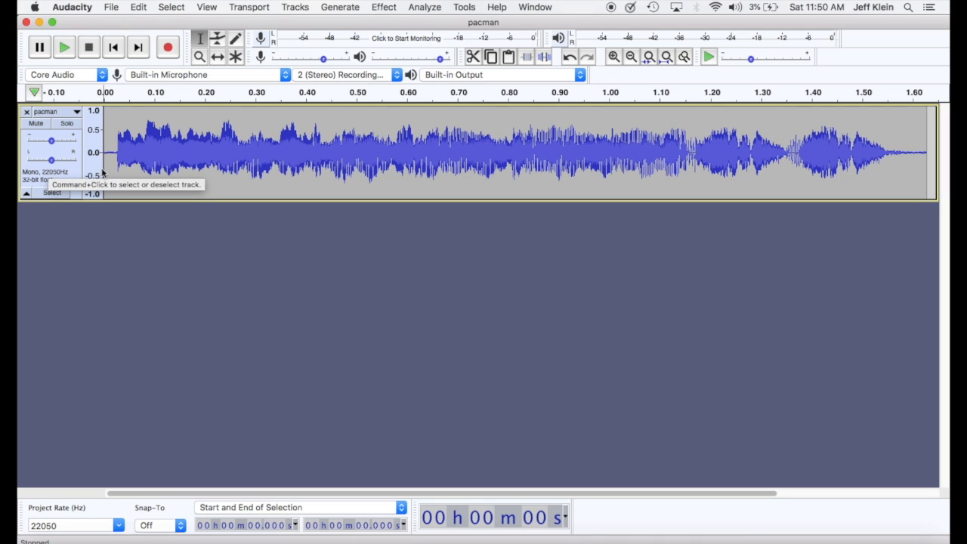
{"action": "left_click", "coordinate": [71, 50]}
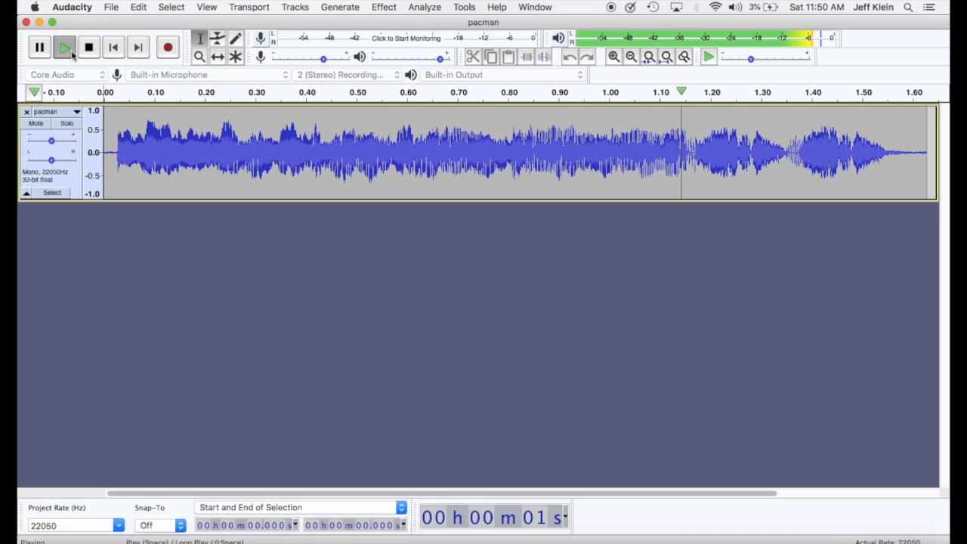
Add a new empty stereo track below the mono pacman track
{"action": "left_click", "coordinate": [35, 117]}
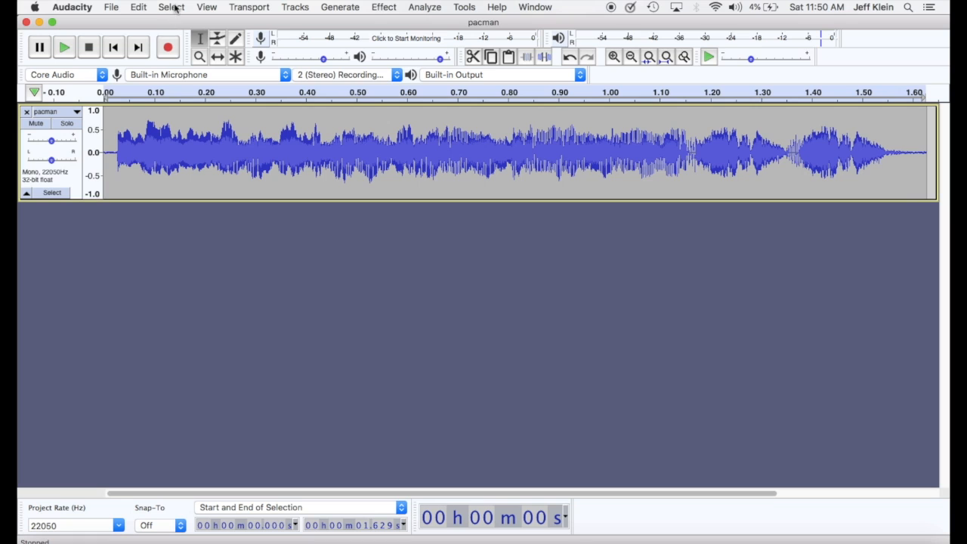
{"action": "left_click", "coordinate": [343, 7]}
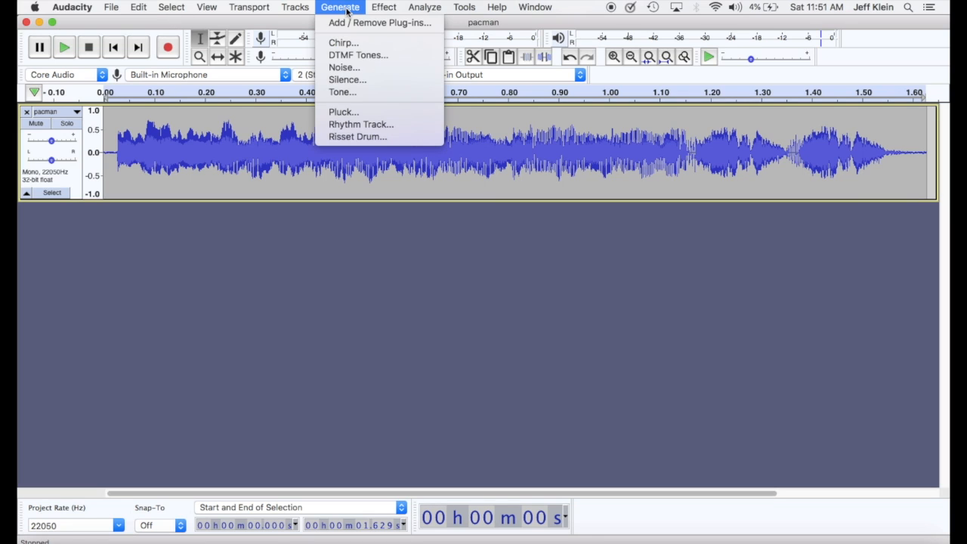
{"action": "mouse_move", "coordinate": [295, 7]}
{"action": "mouse_move", "coordinate": [311, 26]}
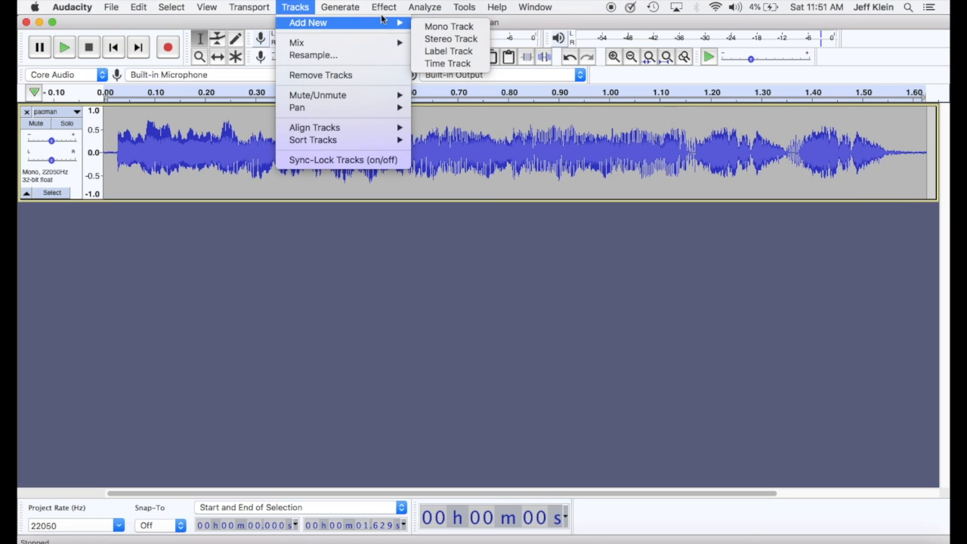
{"action": "left_click", "coordinate": [446, 38]}
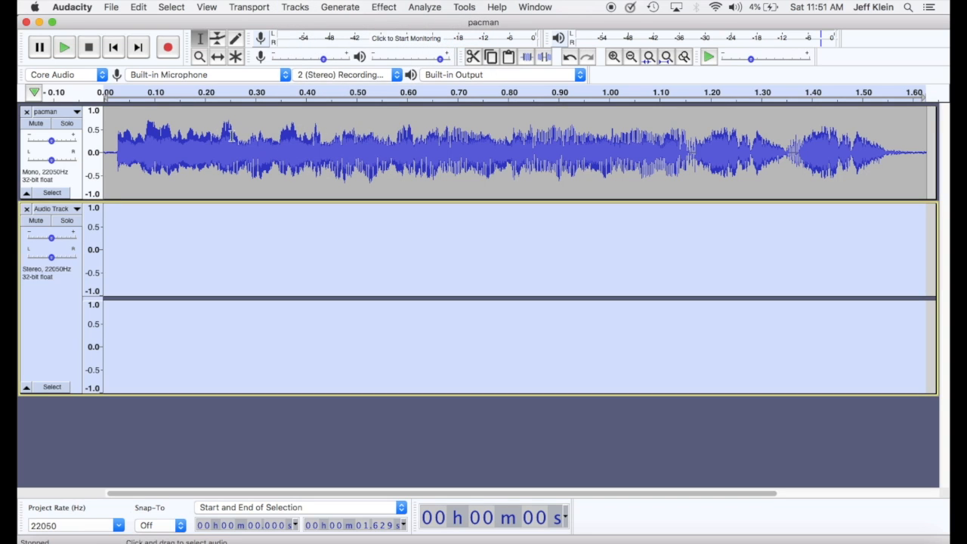
Select all of the audio in the mono pacman track and copy it
{"action": "left_click", "coordinate": [94, 118]}
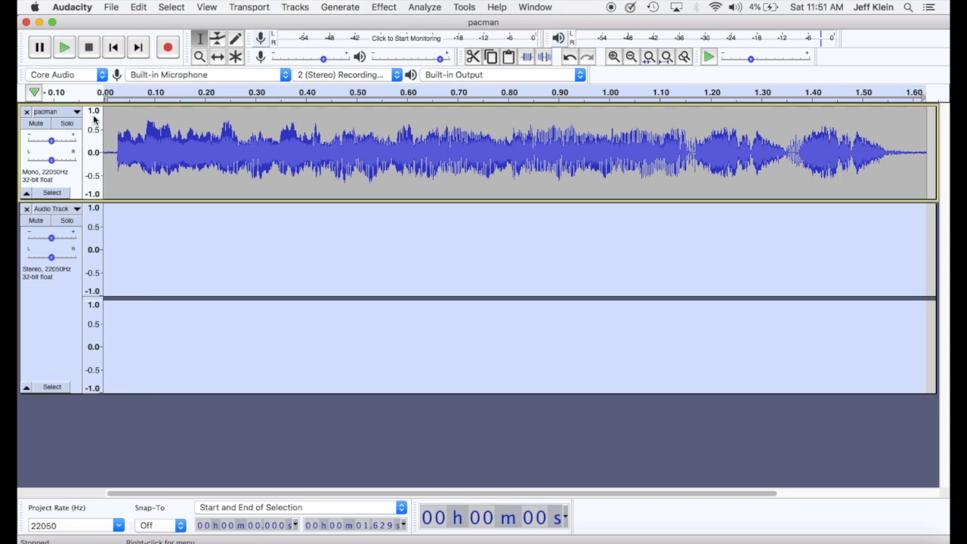
{"action": "left_click", "coordinate": [172, 7]}
{"action": "left_click", "coordinate": [173, 25]}
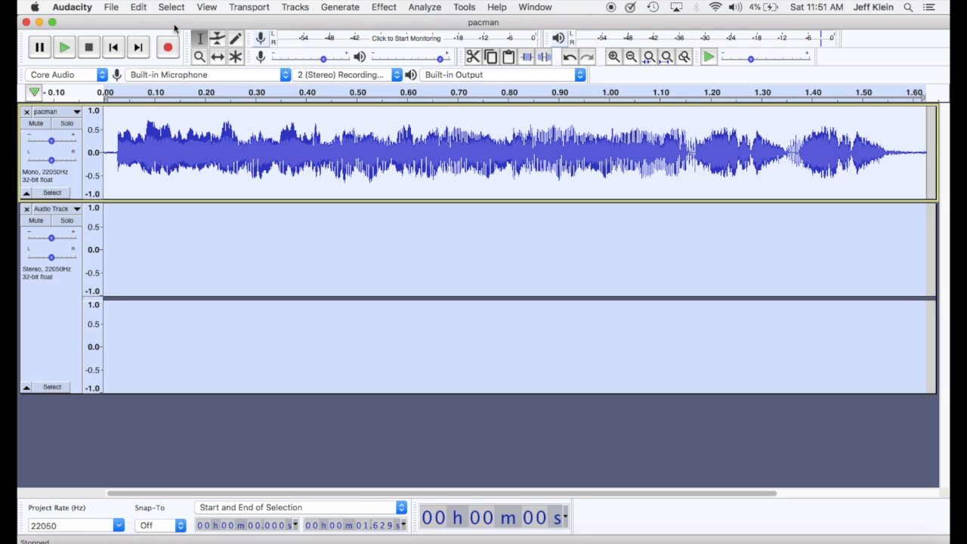
{"action": "left_click", "coordinate": [140, 8]}
{"action": "left_click", "coordinate": [155, 82]}
Place the cursor at 0 seconds in the empty stereo track and paste the copied pacman audio there
{"action": "left_click", "coordinate": [128, 221]}
{"action": "key", "text": "Left"}
{"action": "key", "text": "Left"}
{"action": "key", "text": "Left"}
{"action": "key", "text": "Left"}
{"action": "key", "text": "Left"}
{"action": "key", "text": "Left"}
{"action": "key", "text": "Left"}
{"action": "key", "text": "Left"}
{"action": "key", "text": "Left"}
{"action": "key", "text": "Left"}
{"action": "key", "text": "Left"}
{"action": "key", "text": "Left"}
{"action": "key", "text": "Left"}
{"action": "key", "text": "Left"}
{"action": "key", "text": "Left"}
{"action": "key", "text": "Left"}
{"action": "key", "text": "Left"}
{"action": "key", "text": "Left"}
{"action": "key", "text": "Left"}
{"action": "key", "text": "Left"}
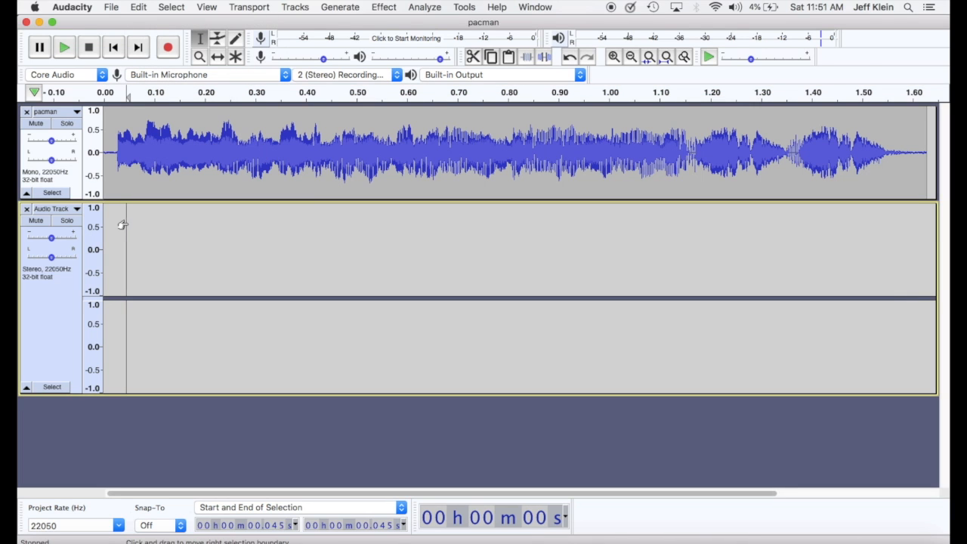
{"action": "key", "text": "Left"}
{"action": "key", "text": "Left"}
{"action": "key", "text": "Left"}
{"action": "key", "text": "Left"}
{"action": "key", "text": "Left"}
{"action": "key", "text": "Left"}
{"action": "key", "text": "Left"}
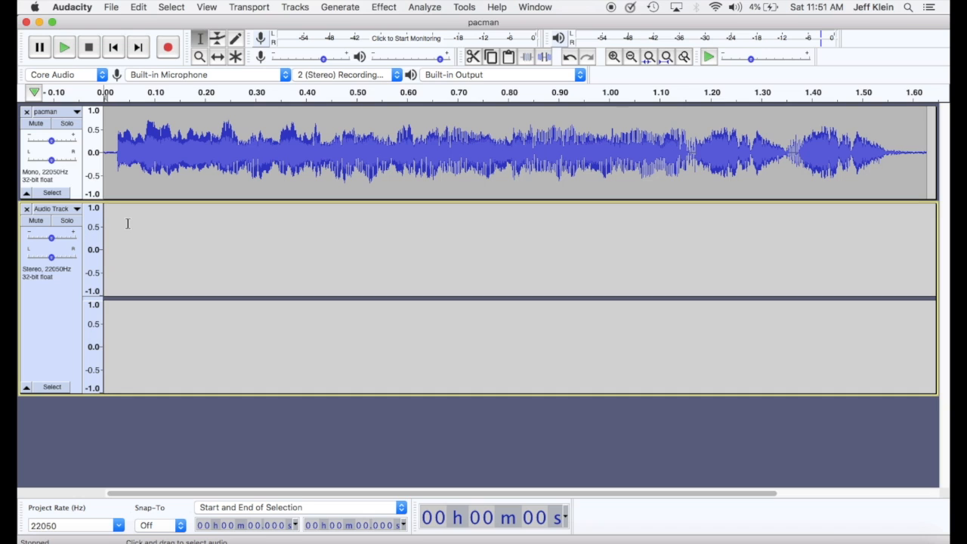
{"action": "left_click", "coordinate": [138, 6]}
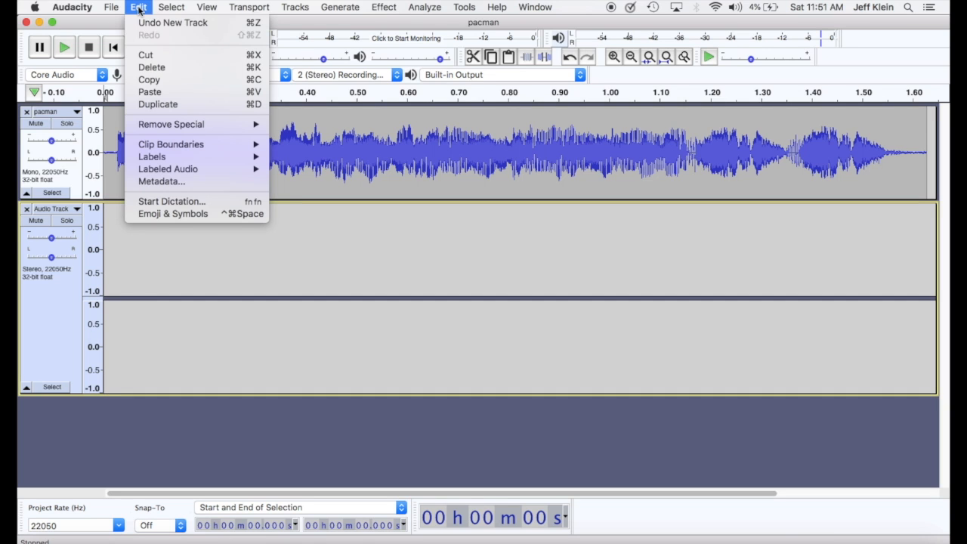
{"action": "left_click", "coordinate": [166, 91]}
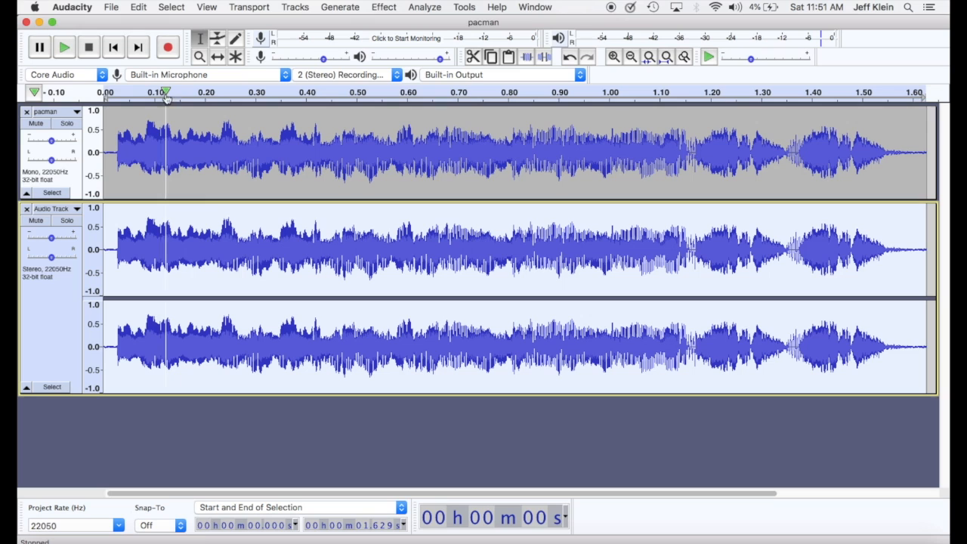
Remove the original mono pacman track and set the project rate to 44100 Hz
{"action": "left_click", "coordinate": [27, 111]}
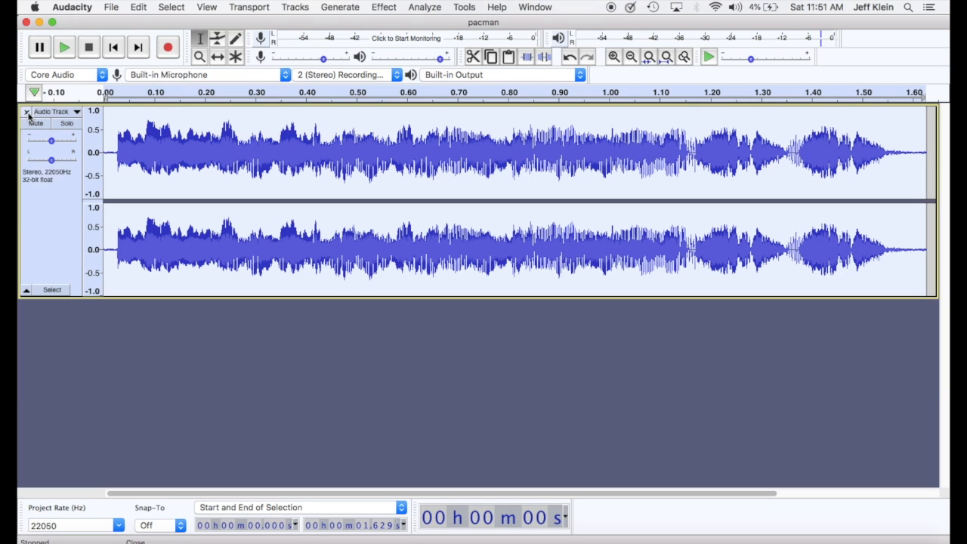
{"action": "left_click", "coordinate": [118, 527]}
{"action": "left_click", "coordinate": [119, 526]}
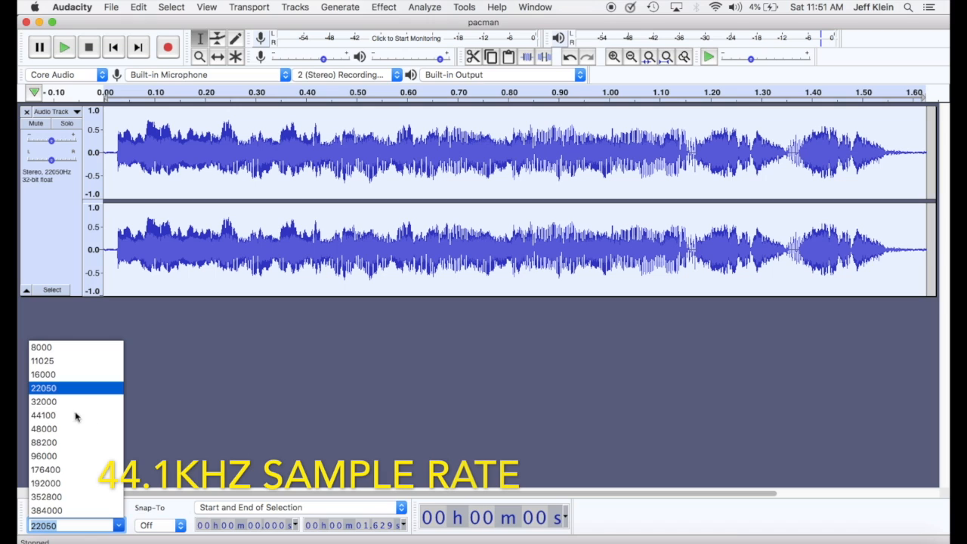
{"action": "left_click", "coordinate": [44, 414]}
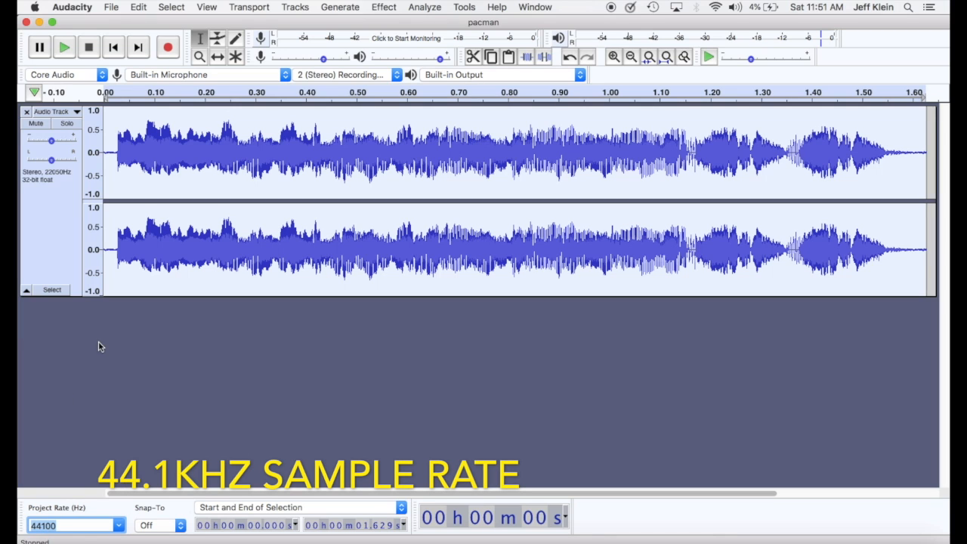
Export the audio as a WAV file named 0234_sound.wav to the Documents folder, leaving the metadata tags empty
{"action": "left_click", "coordinate": [111, 6]}
{"action": "mouse_move", "coordinate": [176, 102]}
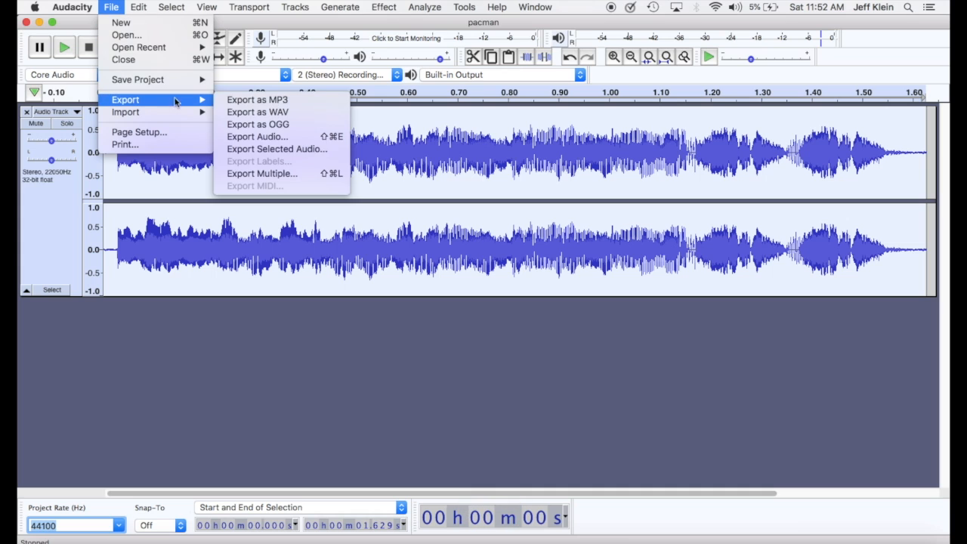
{"action": "left_click", "coordinate": [259, 112]}
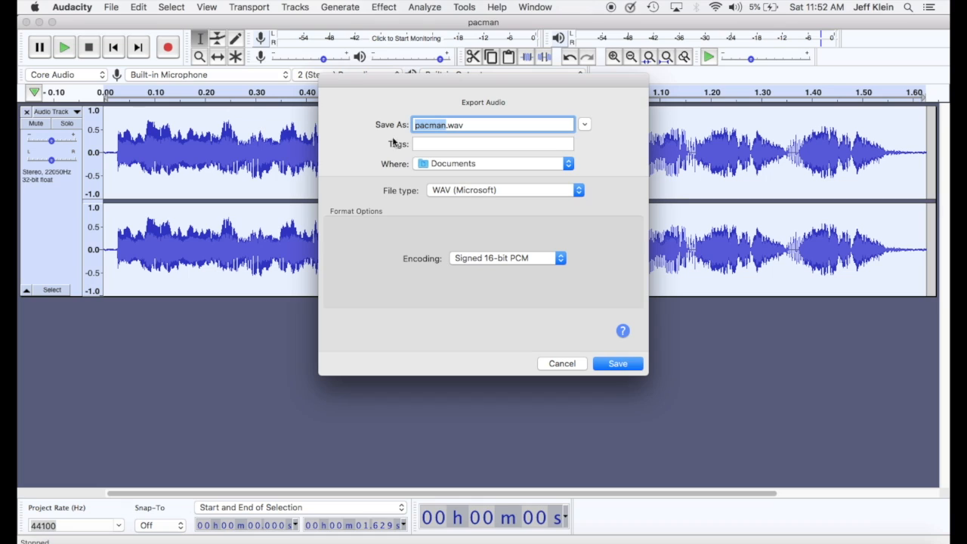
{"action": "type", "text": "023"}
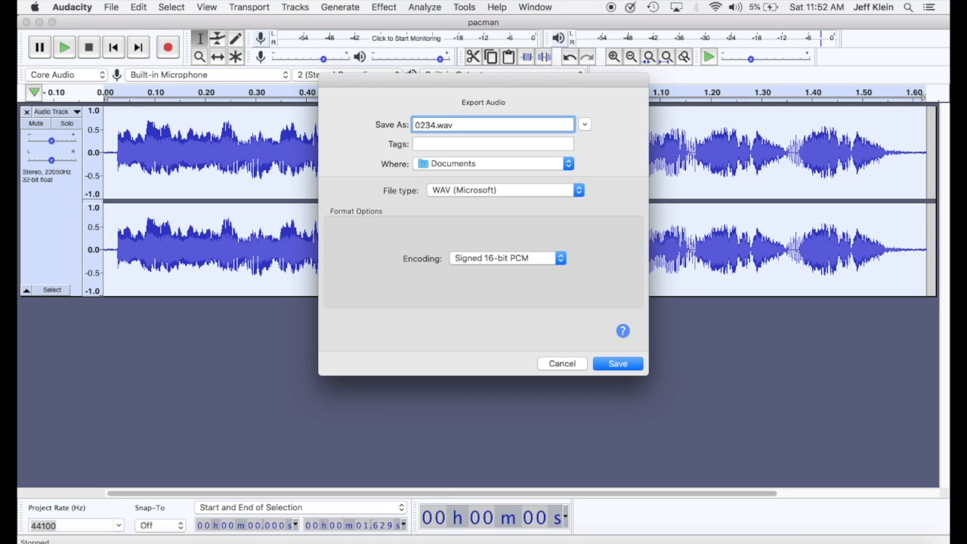
{"action": "type", "text": "4_sound"}
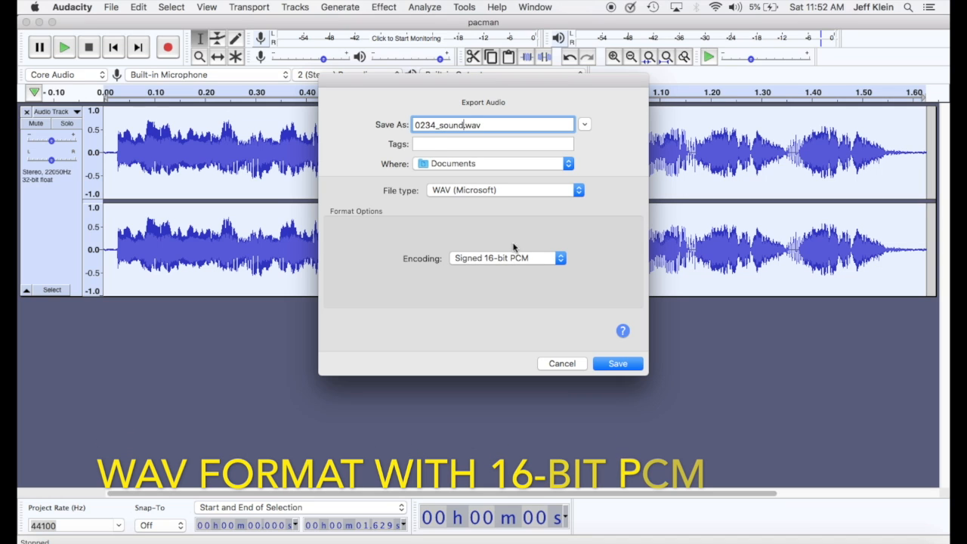
{"action": "left_click", "coordinate": [618, 365]}
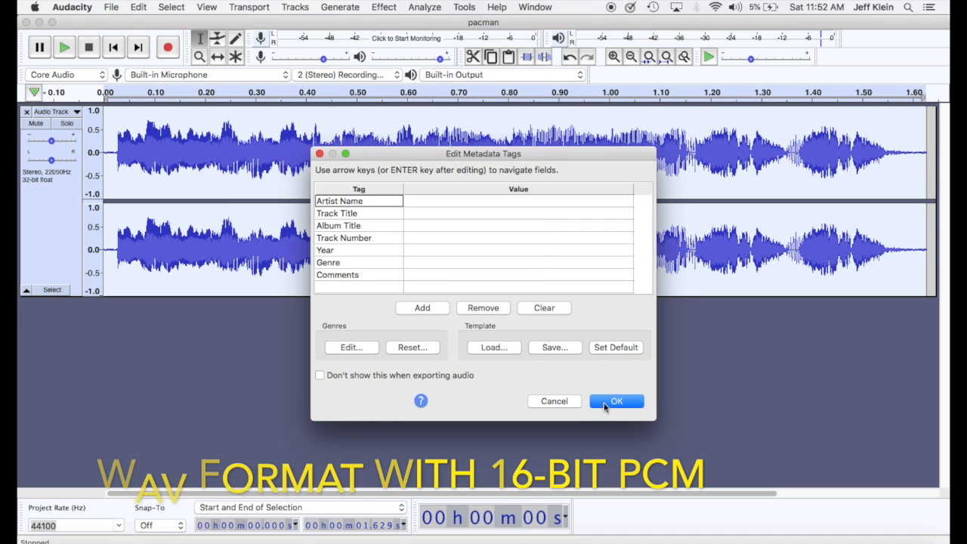
{"action": "left_click", "coordinate": [604, 404]}
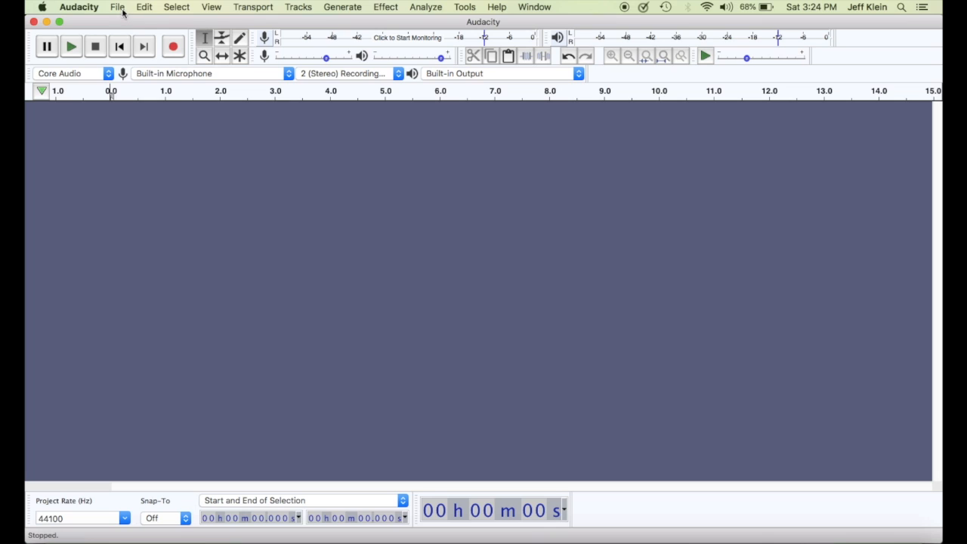
Add a new stereo track to the empty 44100 Hz project
{"action": "left_click", "coordinate": [307, 9]}
{"action": "mouse_move", "coordinate": [339, 30]}
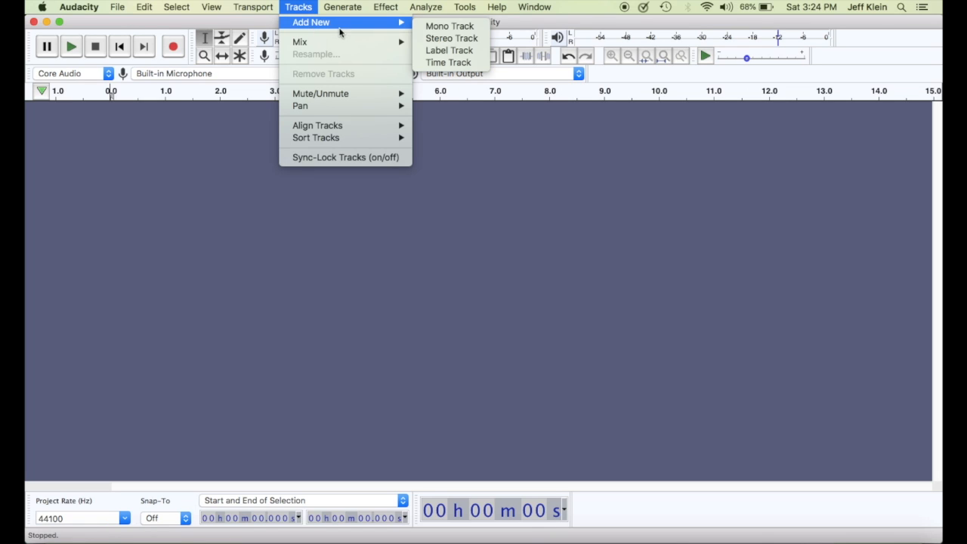
{"action": "left_click", "coordinate": [446, 42]}
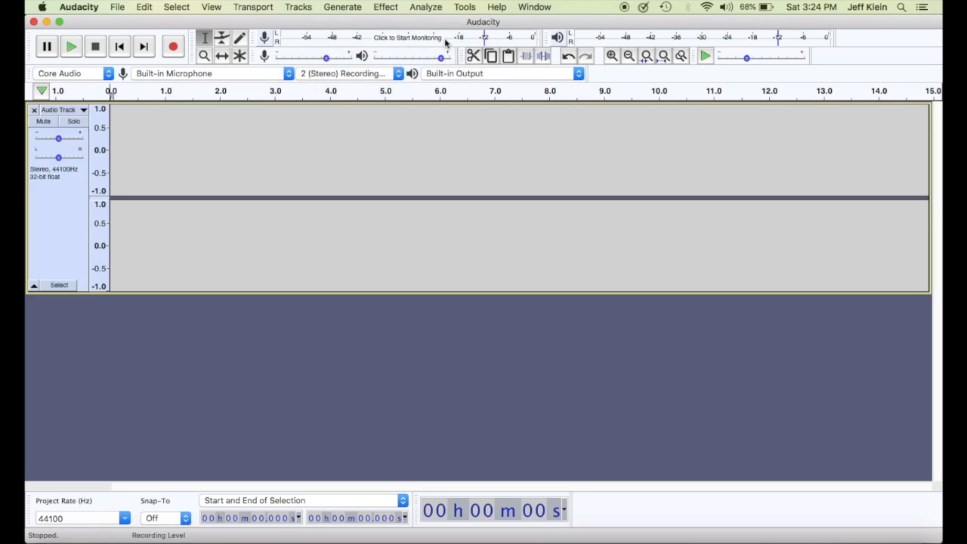
Record about 4 seconds of microphone audio from the very start of the stereo track
{"action": "left_click", "coordinate": [117, 163]}
{"action": "key", "text": "Left"}
{"action": "key", "text": "Left"}
{"action": "key", "text": "Left"}
{"action": "key", "text": "Left"}
{"action": "key", "text": "Left"}
{"action": "key", "text": "Left"}
{"action": "key", "text": "Left"}
{"action": "key", "text": "Left"}
{"action": "key", "text": "Left"}
{"action": "key", "text": "Left"}
{"action": "key", "text": "Left"}
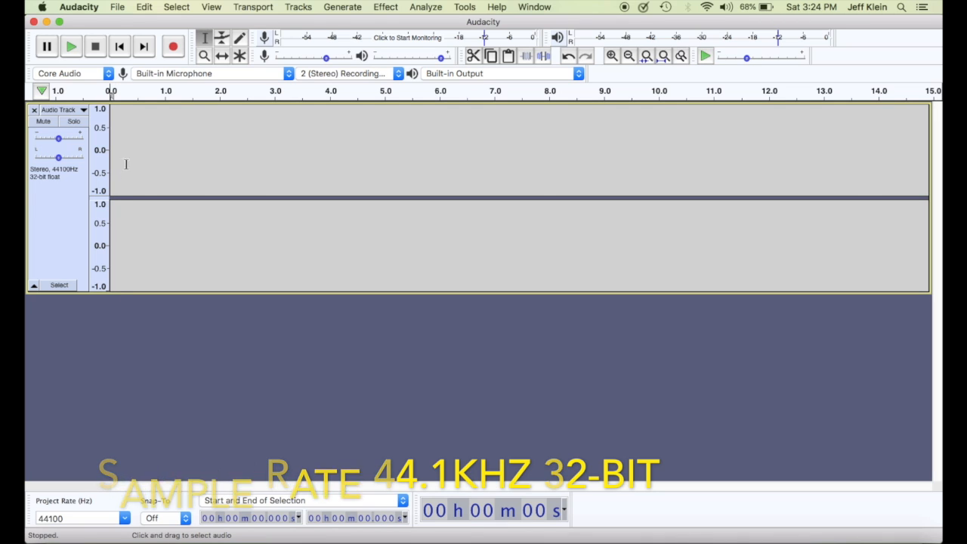
{"action": "left_click", "coordinate": [173, 48]}
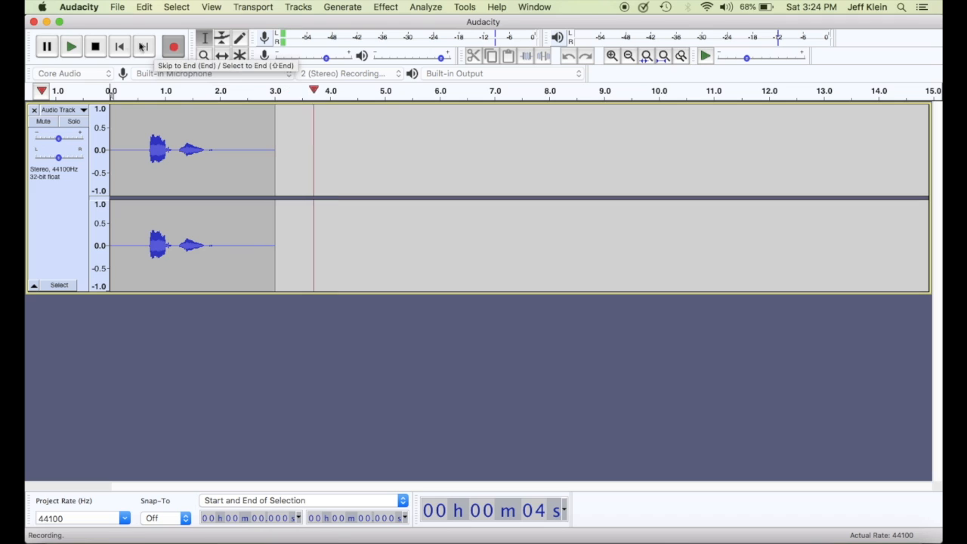
{"action": "left_click", "coordinate": [101, 47]}
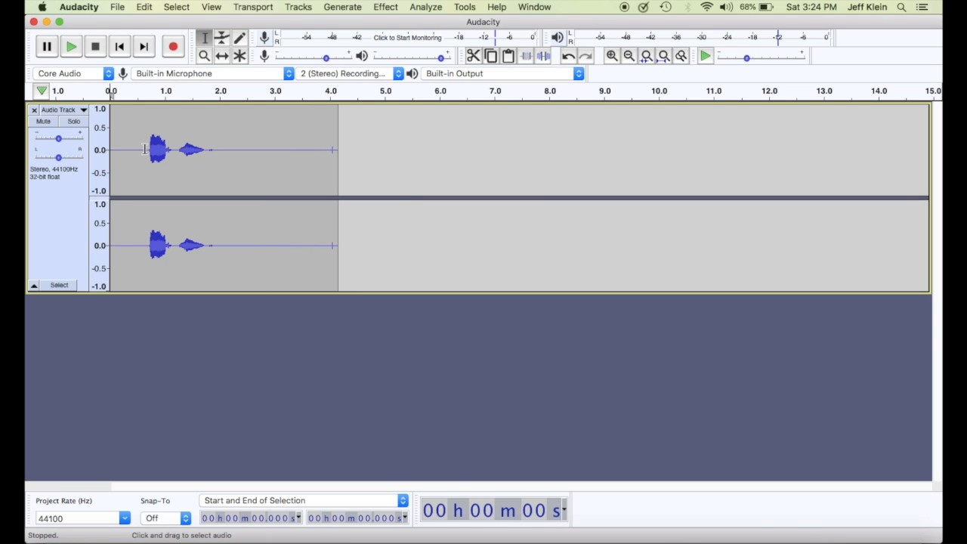
Select the spoken part of the recording, from about 0.7 to 1.75 seconds, and copy it
{"action": "left_click_drag", "start_coordinate": [147, 149], "coordinate": [205, 162]}
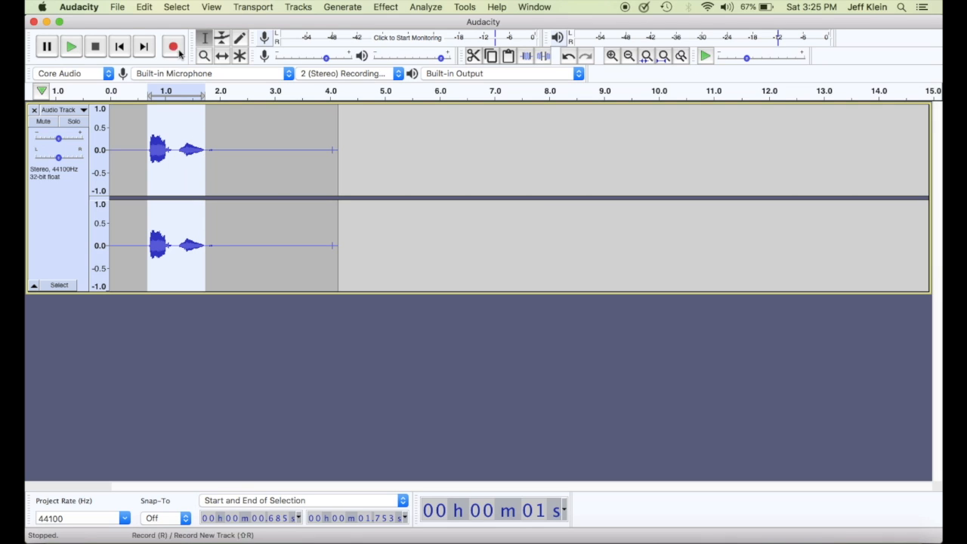
{"action": "left_click", "coordinate": [145, 7]}
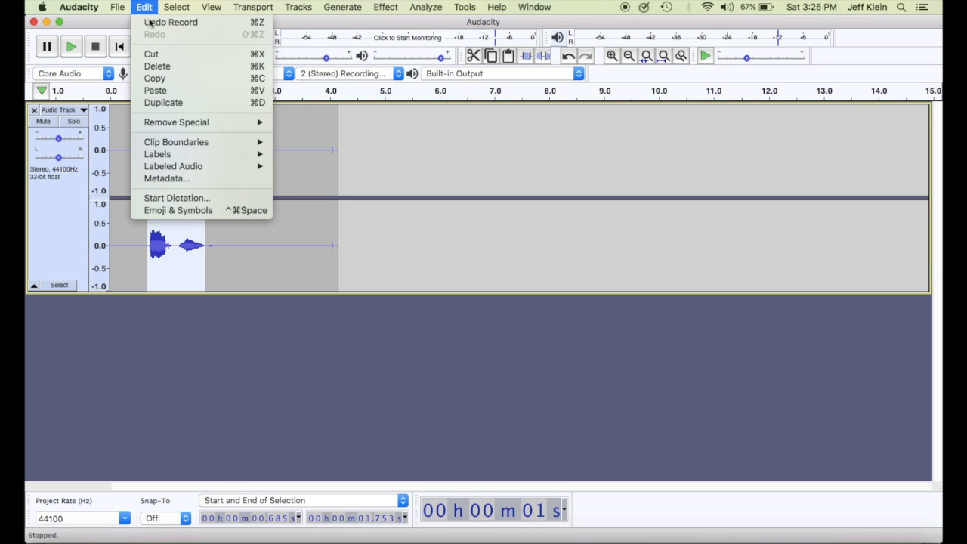
{"action": "left_click", "coordinate": [166, 79]}
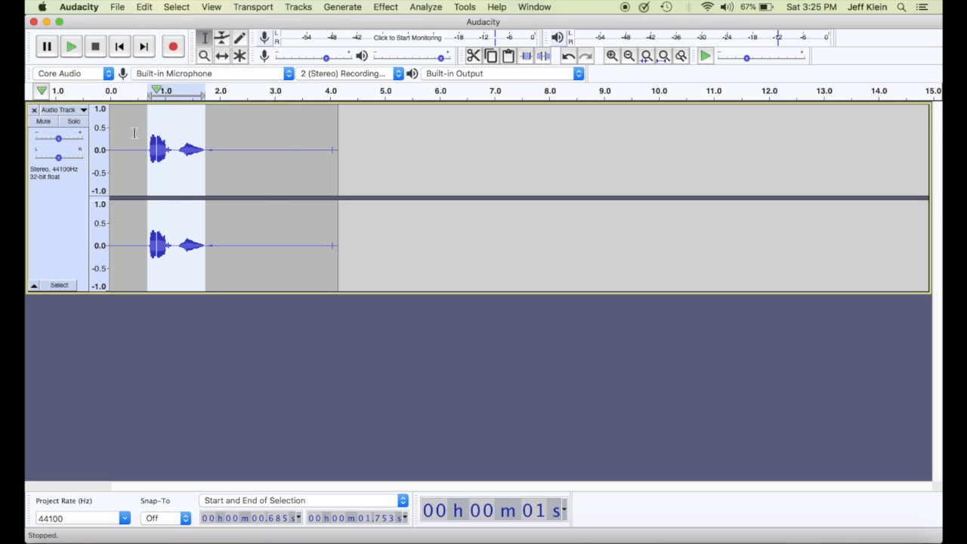
Delete the entire recording from the stereo track and paste the copied spoken part at the start of the track
{"action": "left_click", "coordinate": [66, 286]}
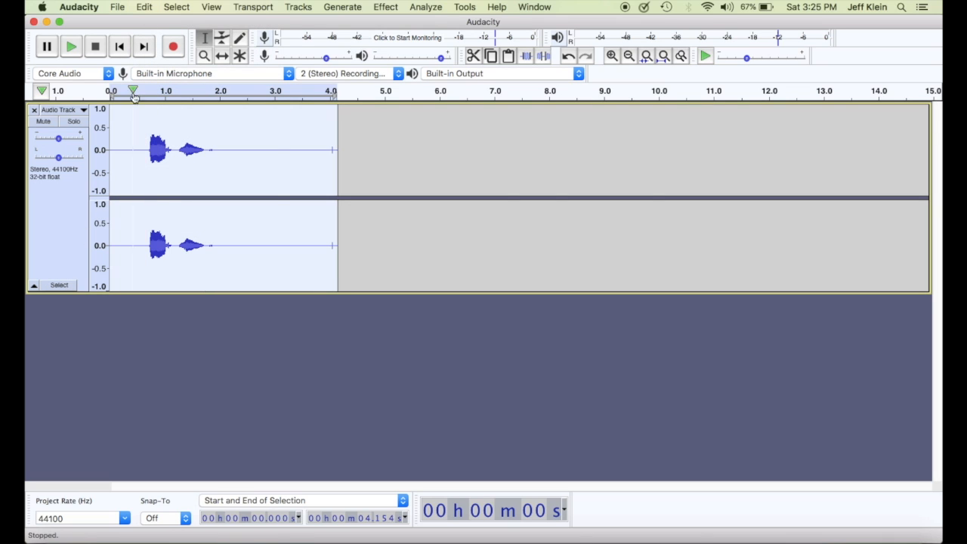
{"action": "left_click", "coordinate": [148, 7]}
{"action": "left_click", "coordinate": [154, 66]}
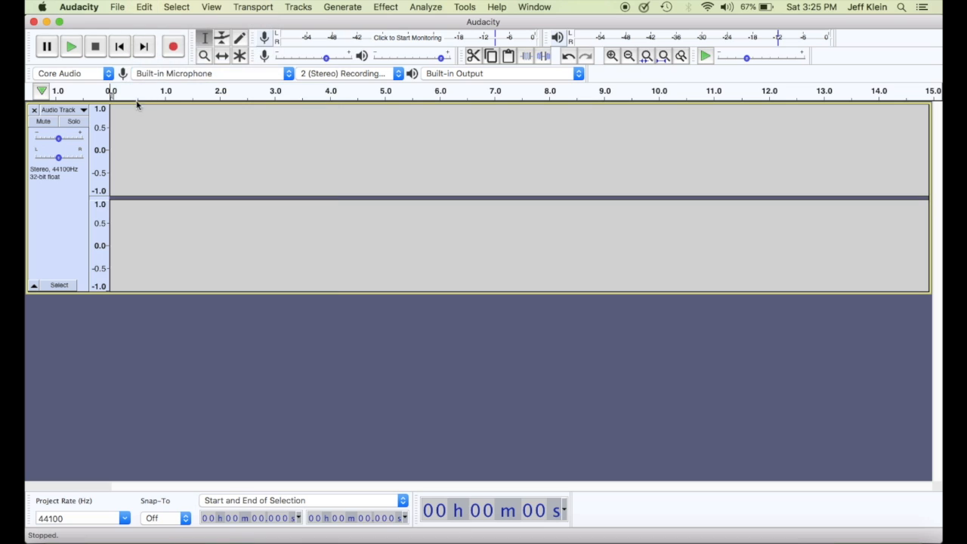
{"action": "left_click", "coordinate": [148, 7]}
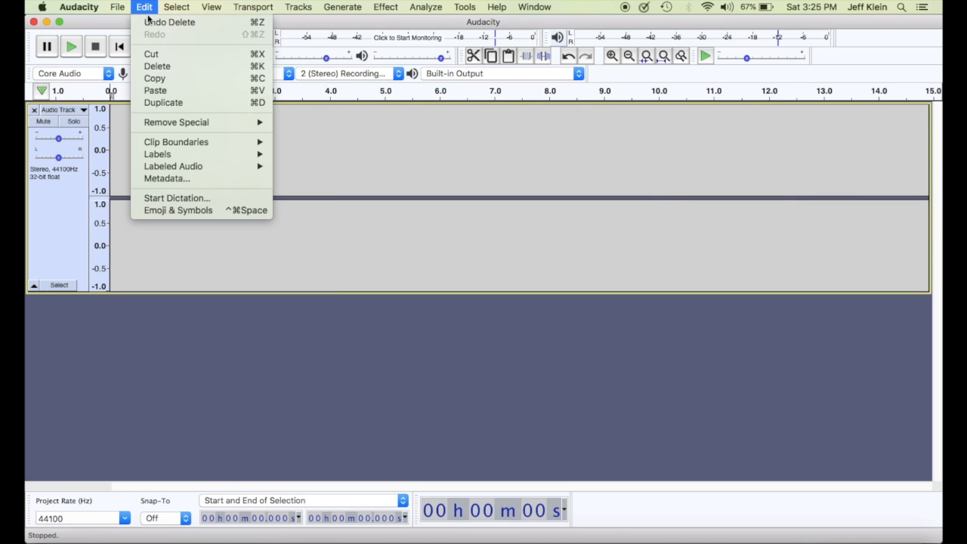
{"action": "left_click", "coordinate": [156, 91]}
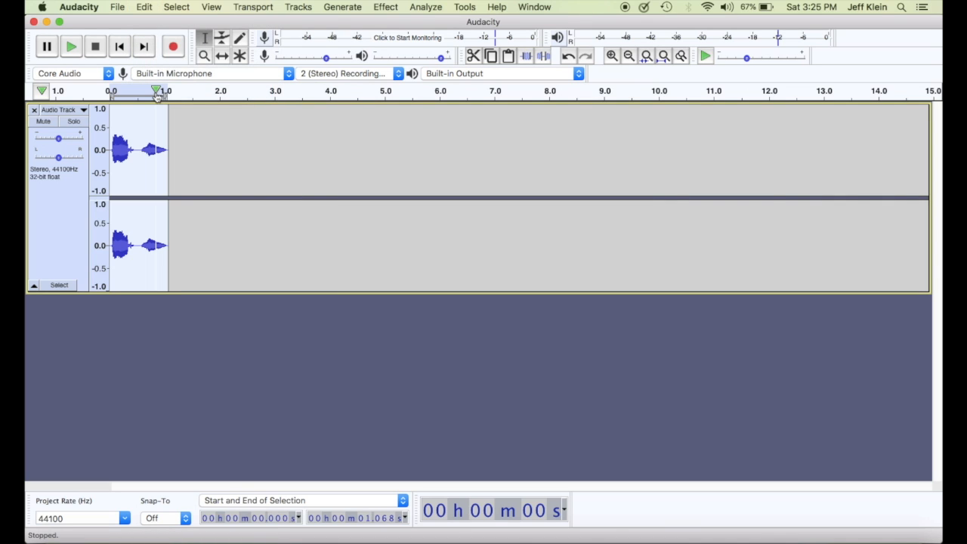
Export the audio as a signed 16-bit PCM WAV file named 0246_badmove.wav to the Documents folder, leaving the metadata tags unchanged
{"action": "left_click", "coordinate": [119, 7]}
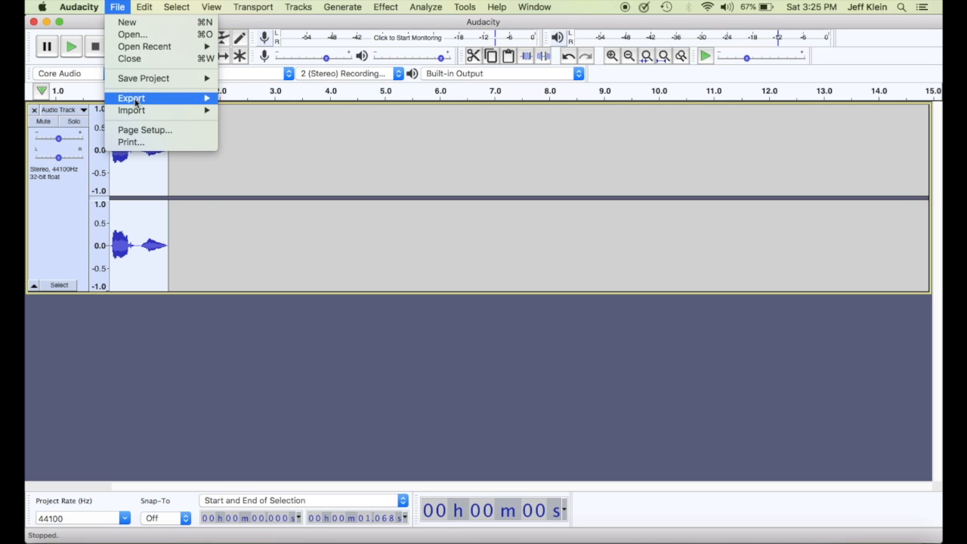
{"action": "mouse_move", "coordinate": [136, 101]}
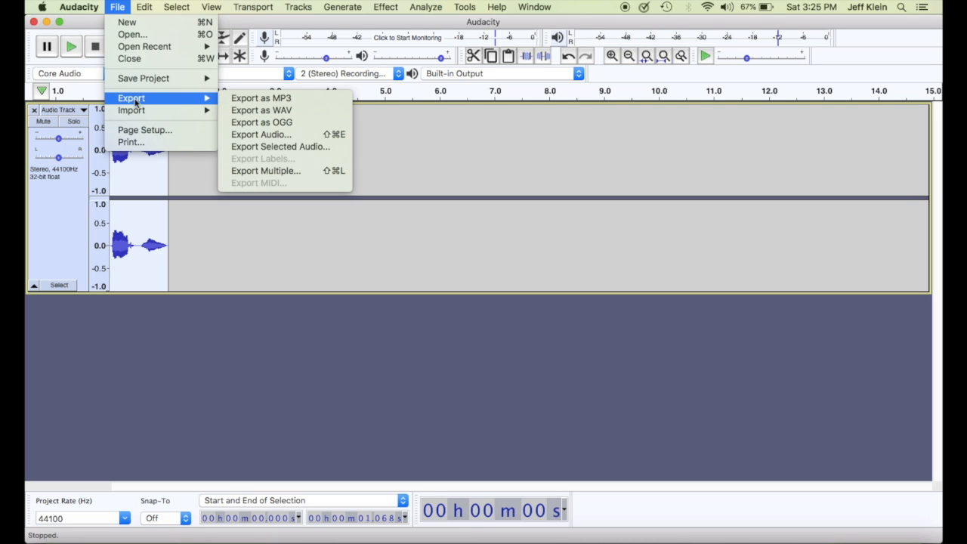
{"action": "left_click", "coordinate": [290, 112]}
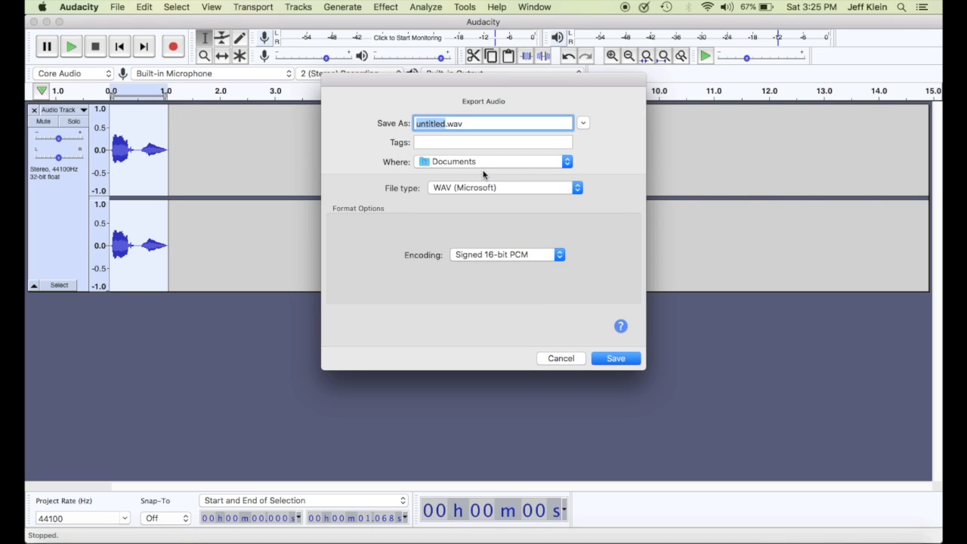
{"action": "type", "text": "0246_badmove"}
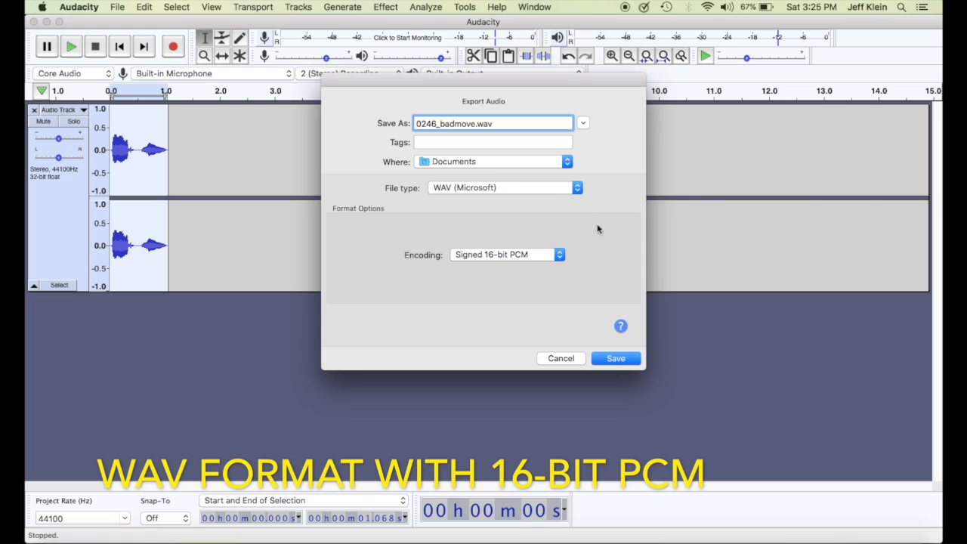
{"action": "left_click", "coordinate": [614, 360]}
{"action": "left_click", "coordinate": [610, 395]}
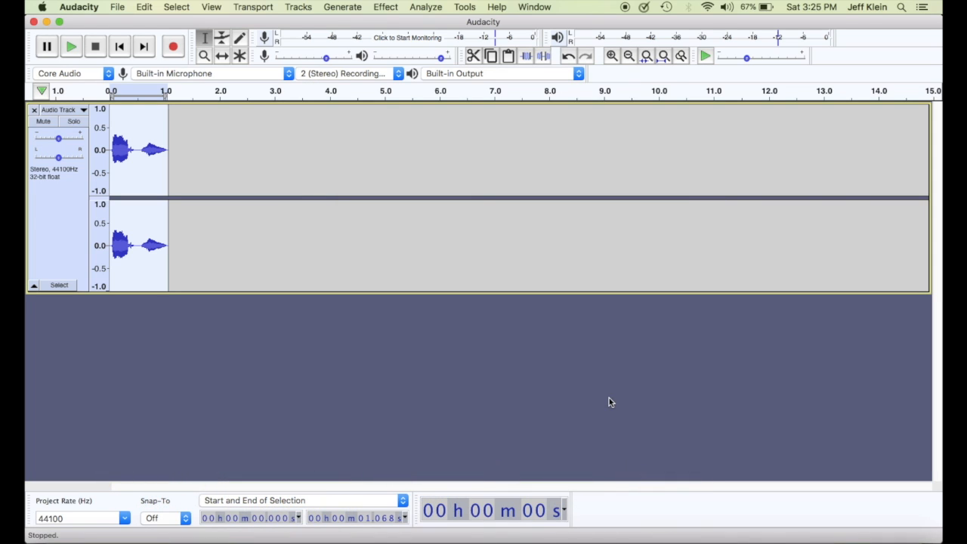